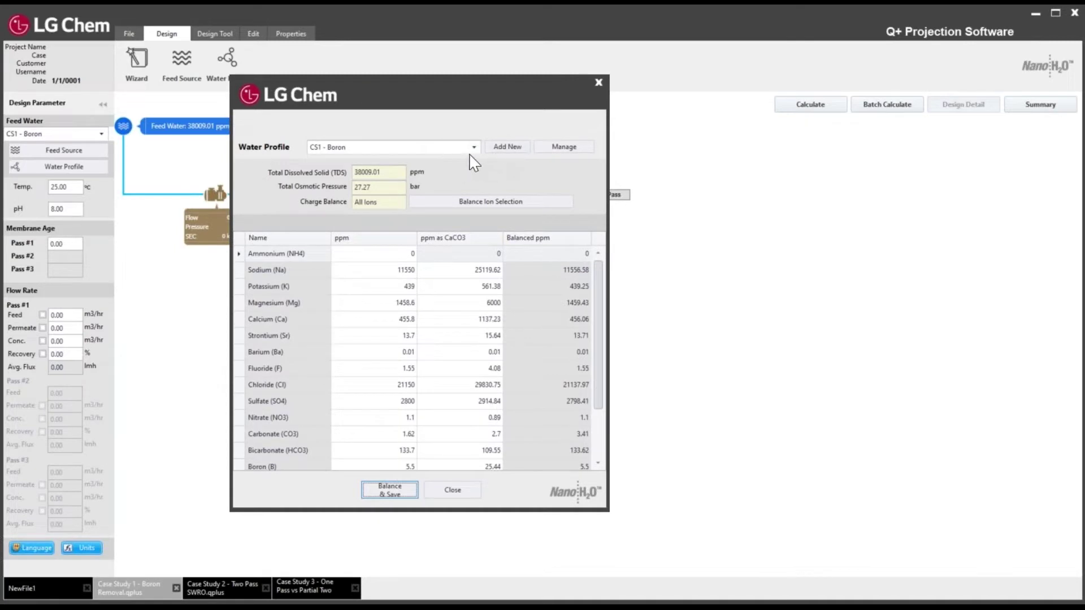
# - Balance and save the CS1 - Boron ion profile, confirm the update, and return to the design canvas
pyautogui.scroll(-1, 390, 410)
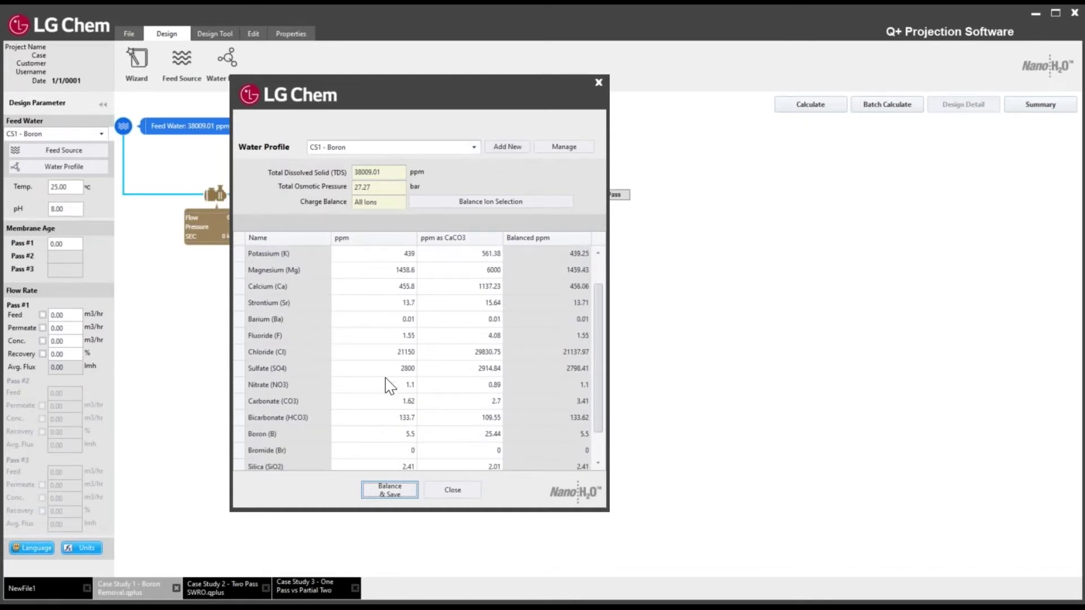
pyautogui.scroll(1, 388, 294)
pyautogui.scroll(1, 390, 294)
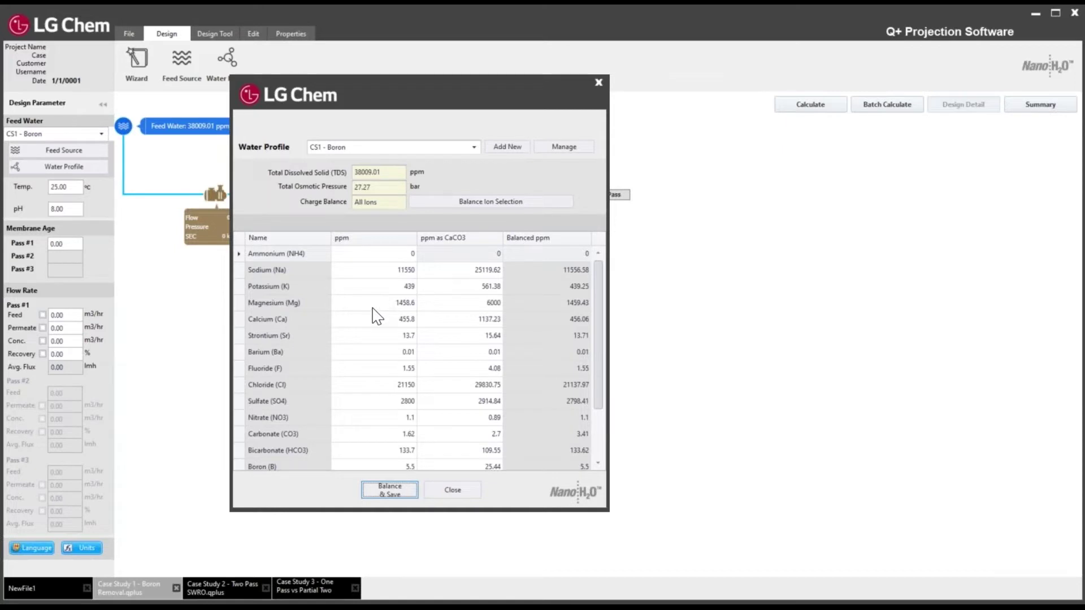
pyautogui.scroll(-1, 389, 405)
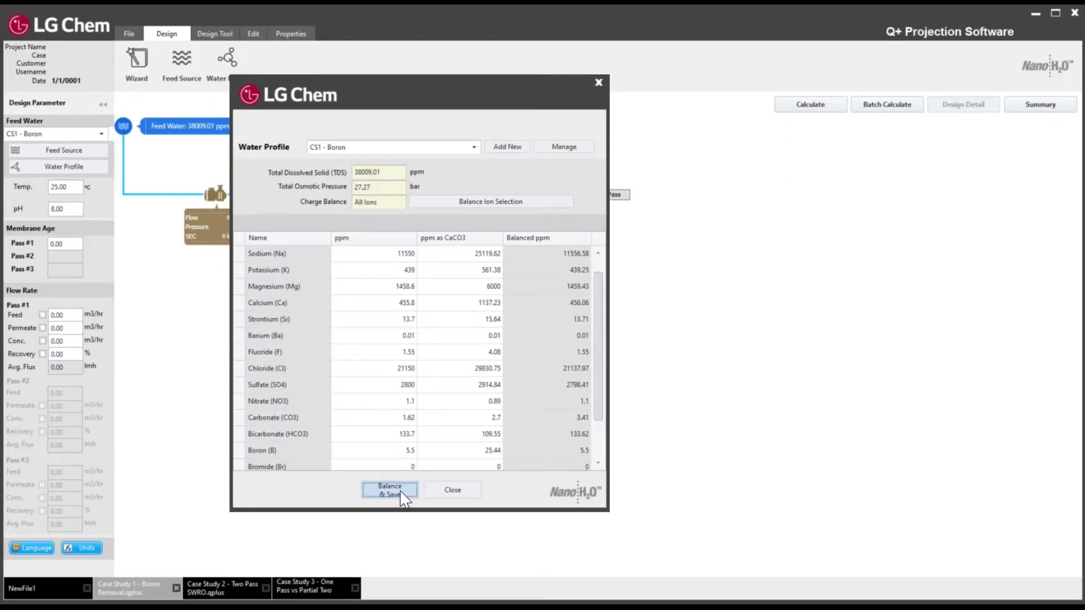
pyautogui.scroll(-1, 399, 443)
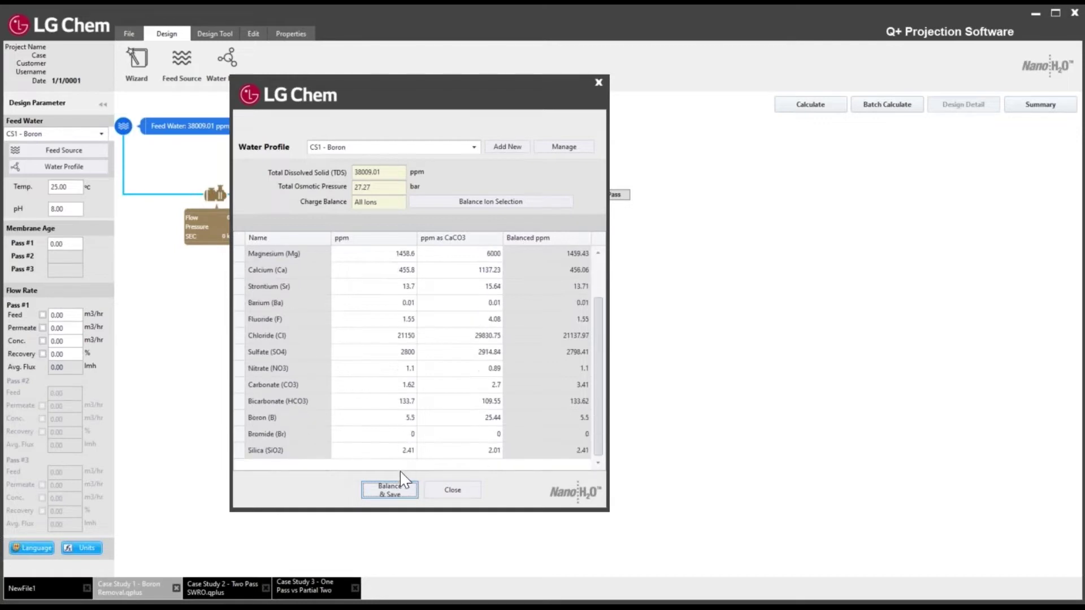
pyautogui.click(401, 491)
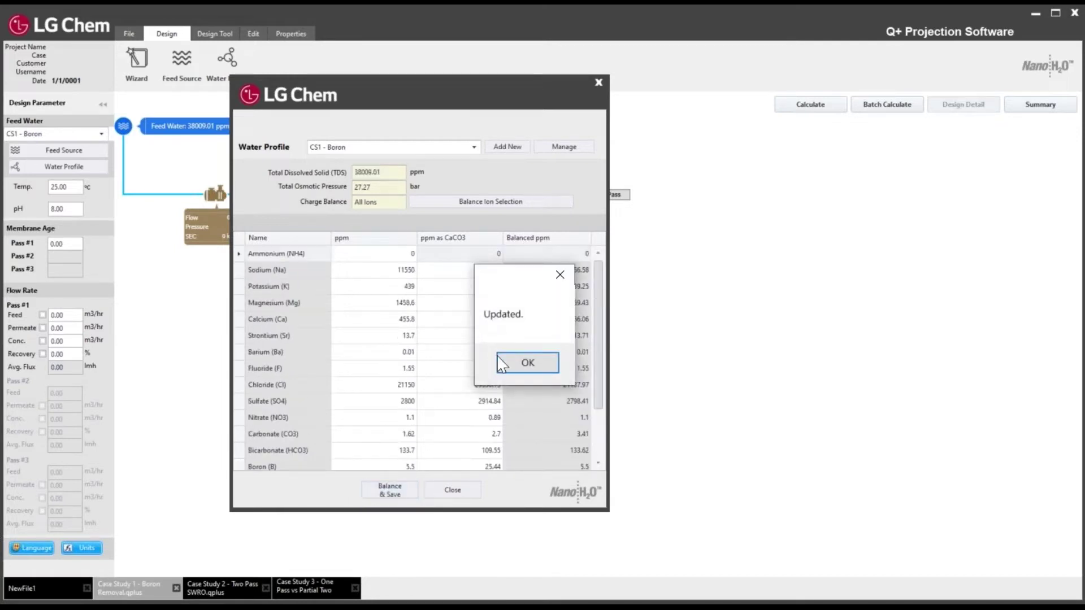
pyautogui.click(511, 365)
pyautogui.click(452, 490)
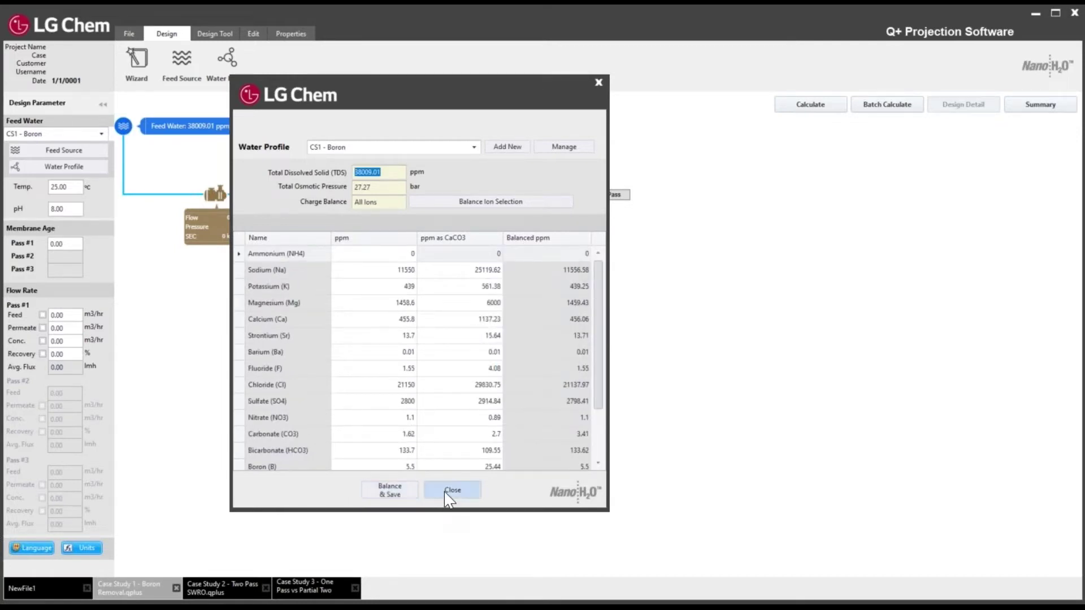
# - Save Seawater-Well (SDI<3) as the feed water source, with 5% flow loss and salt passage increase
pyautogui.click(183, 63)
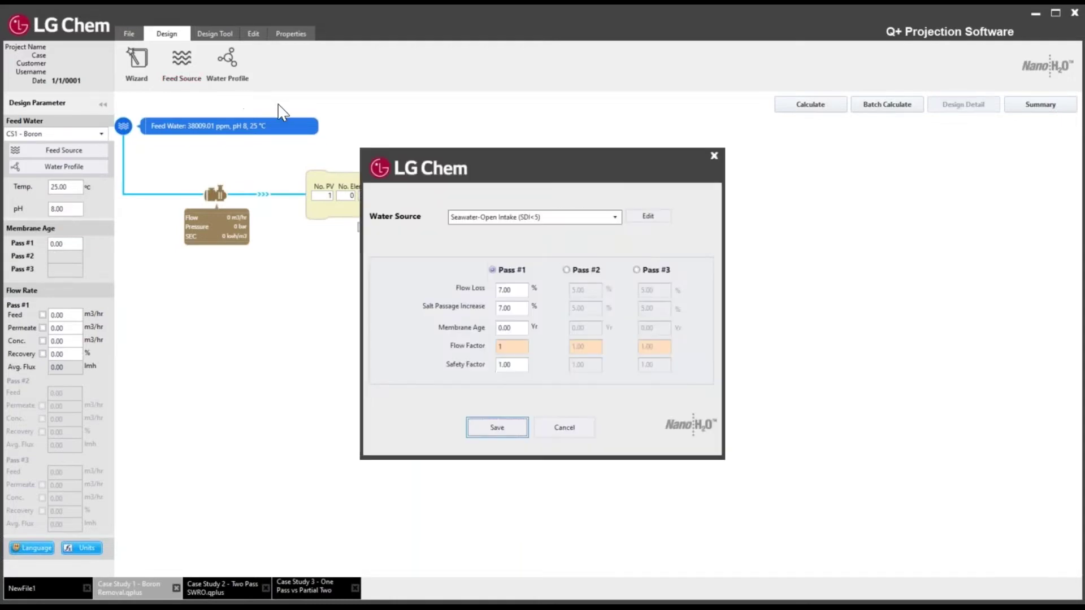
pyautogui.click(613, 219)
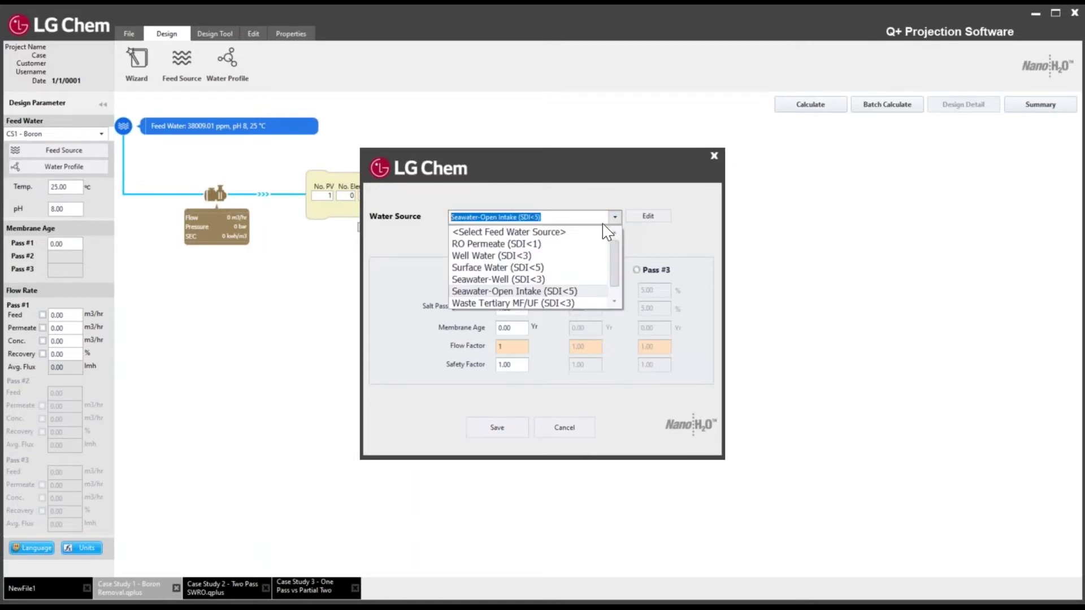
pyautogui.click(539, 281)
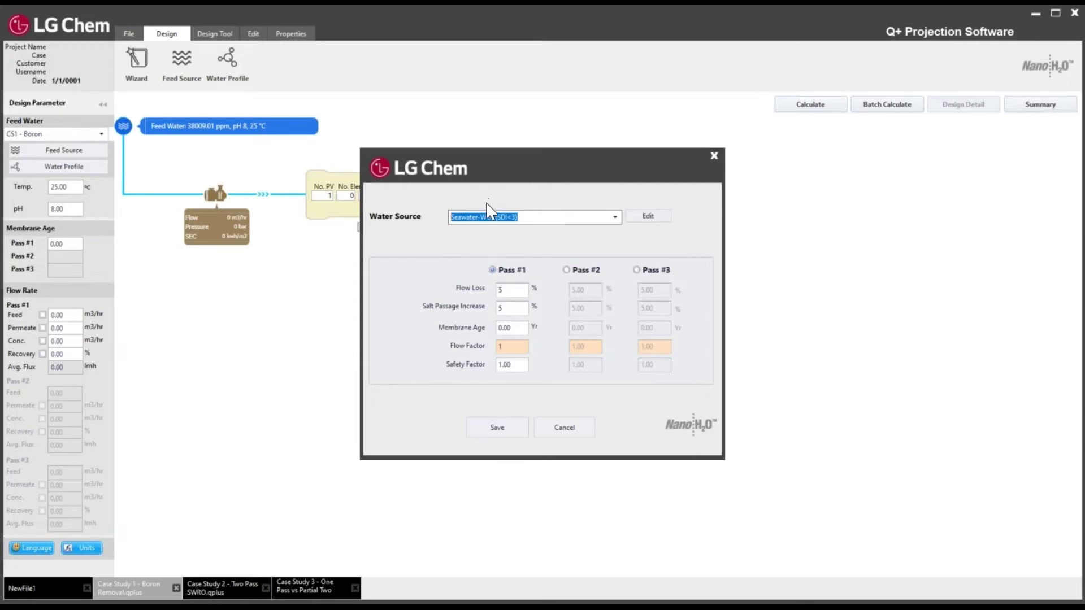
pyautogui.click(504, 435)
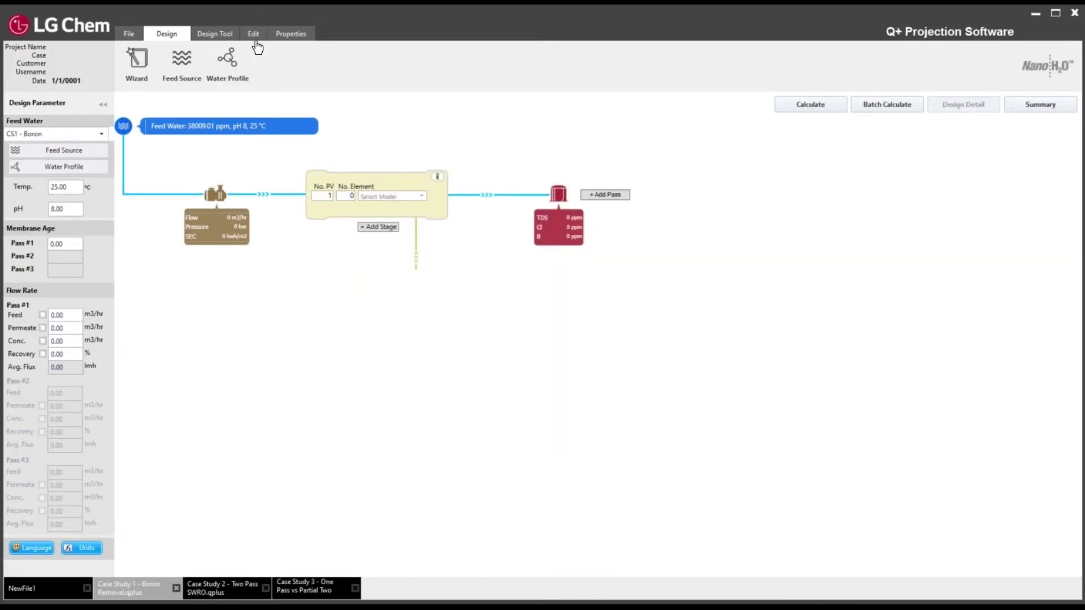
pyautogui.click(286, 35)
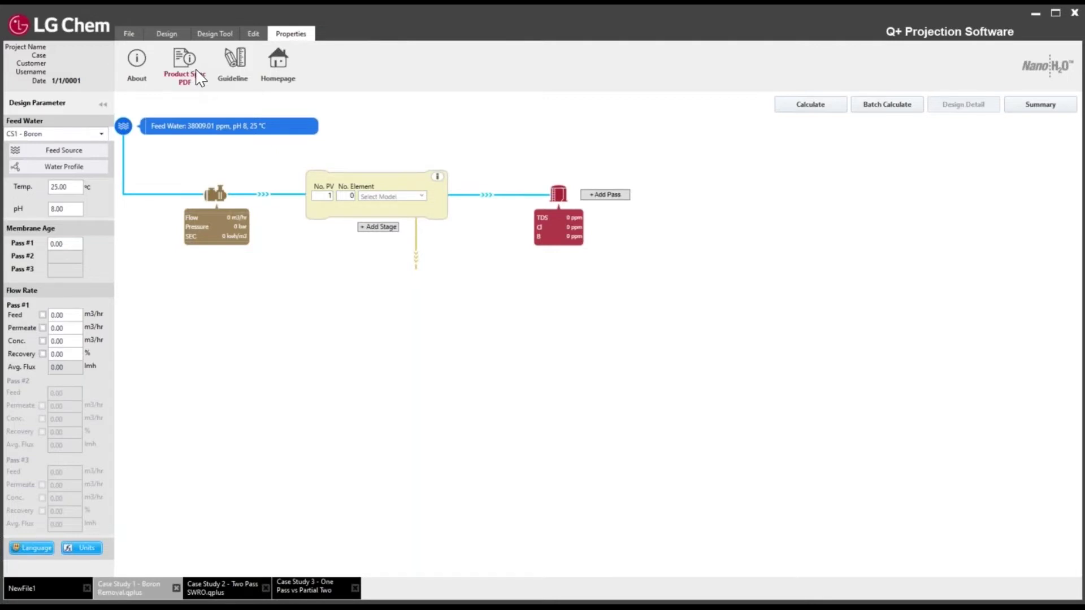
pyautogui.click(185, 37)
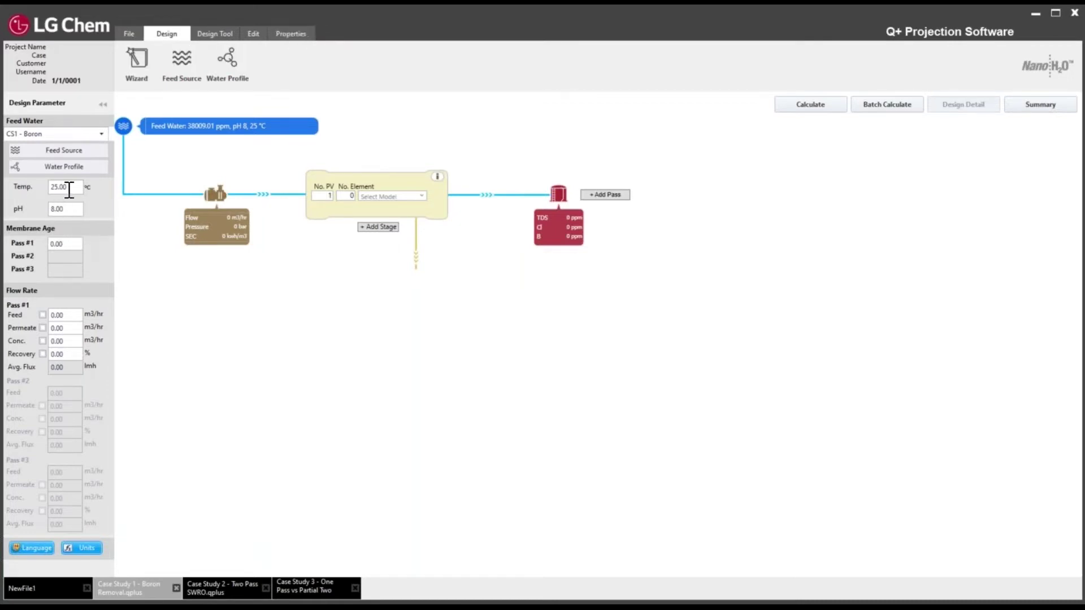
# - Enter feed temperature 24 °C, pH 7.8 and a Pass #1 membrane age of 3 years
pyautogui.moveTo(69, 189); pyautogui.dragTo(12, 191)
pyautogui.write('24')
pyautogui.press('BackSpace')
pyautogui.click(79, 210)
pyautogui.write('7.8')
pyautogui.press('Tab')
pyautogui.write('3,')
pyautogui.click(72, 331)
# - Change the flow unit to m³/d in the Units settings and save
pyautogui.click(96, 548)
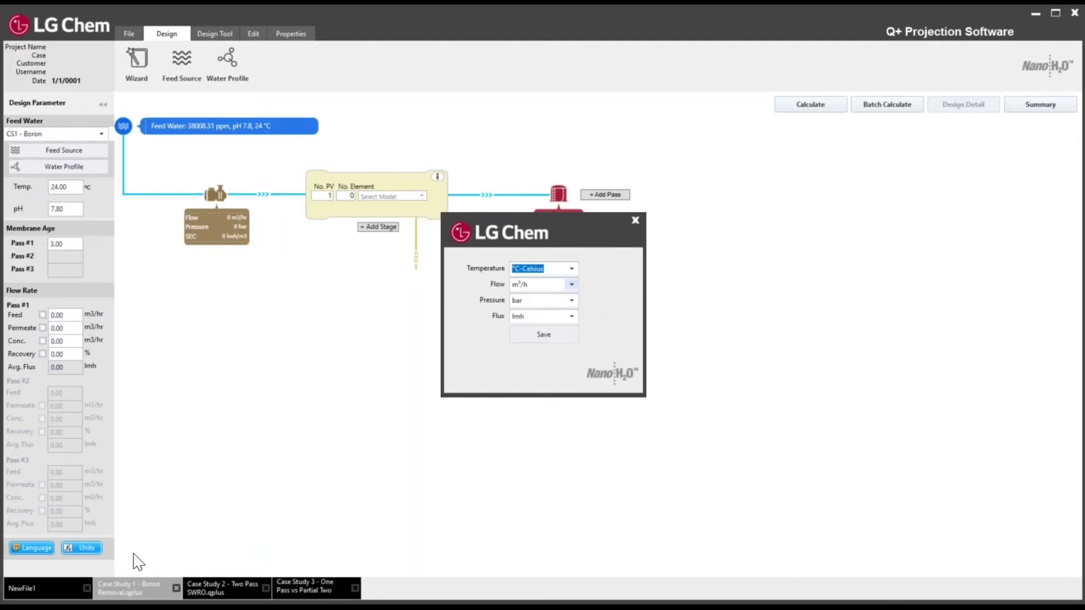
pyautogui.click(571, 285)
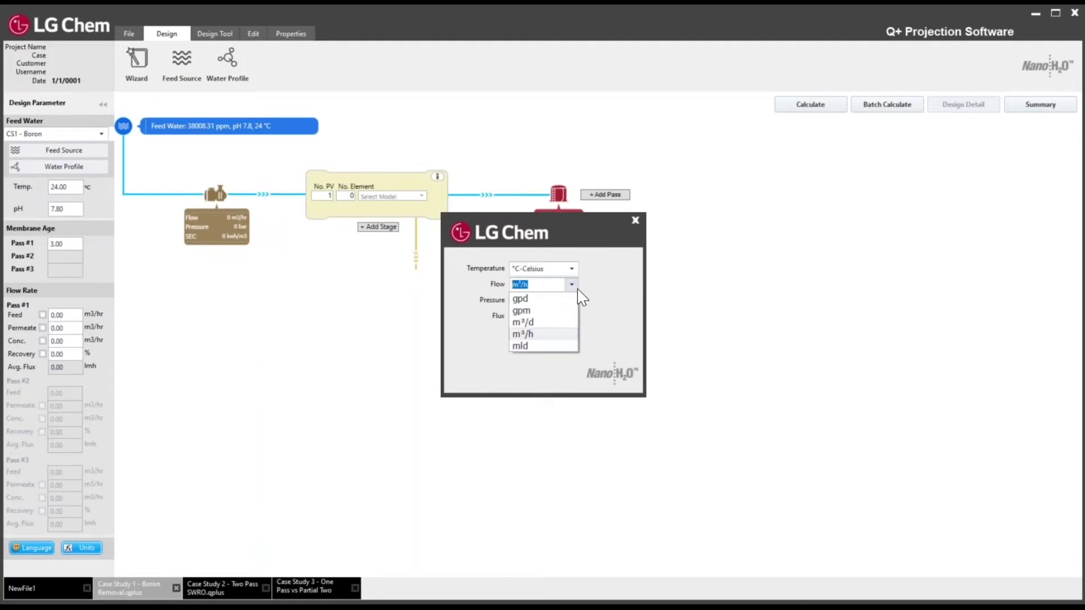
pyautogui.click(565, 322)
pyautogui.click(562, 337)
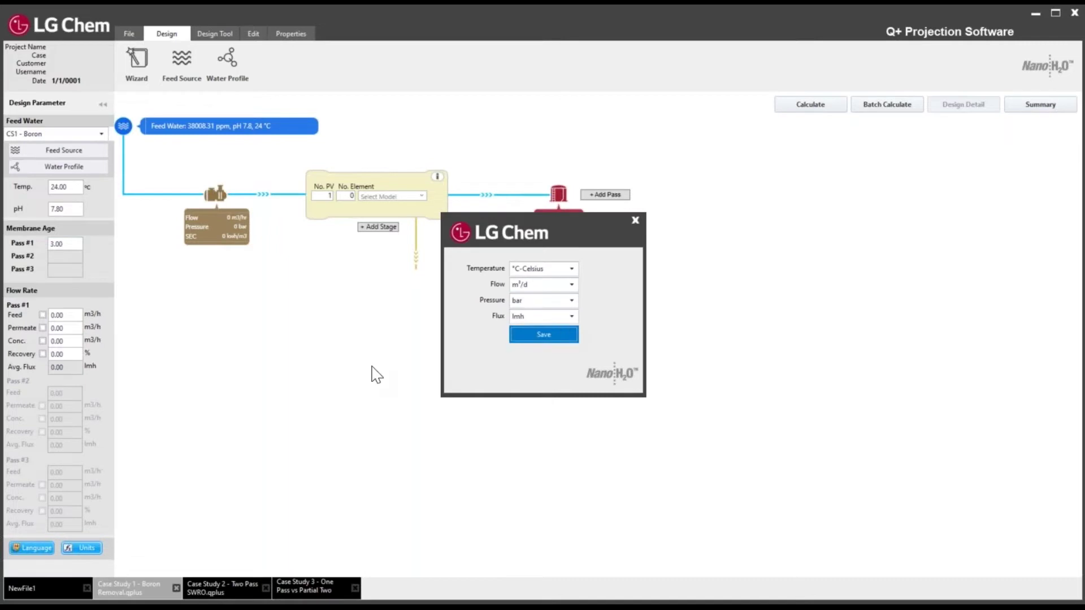
pyautogui.click(77, 328)
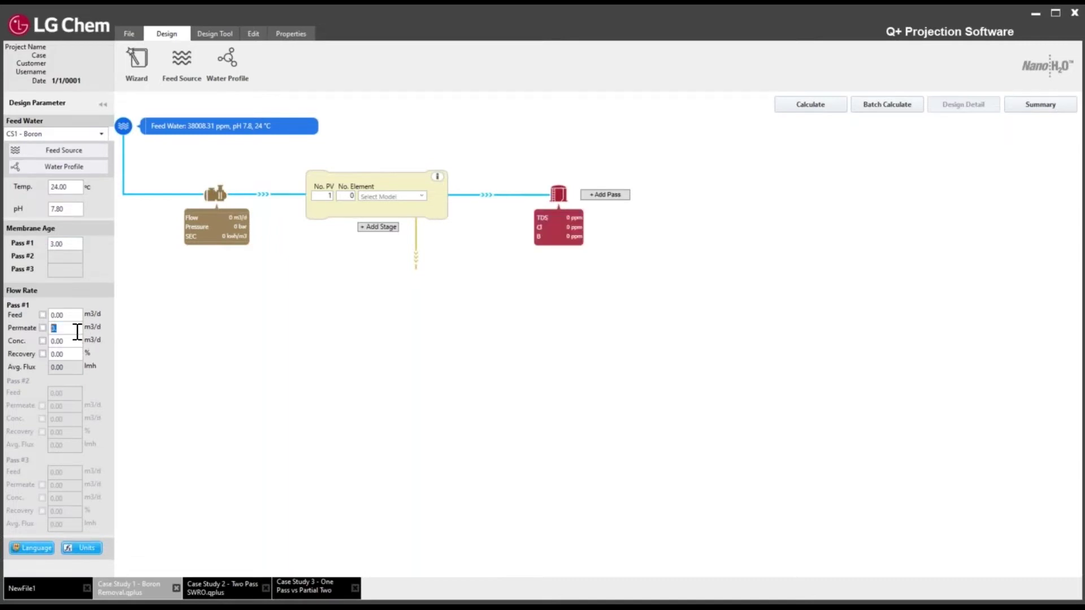
# - Enter Pass #1 permeate of 5000 m3/d and 43% recovery, giving 11627.91 m3/d feed
pyautogui.write('5000')
pyautogui.click(65, 355)
pyautogui.write('43.')
pyautogui.click(52, 328)
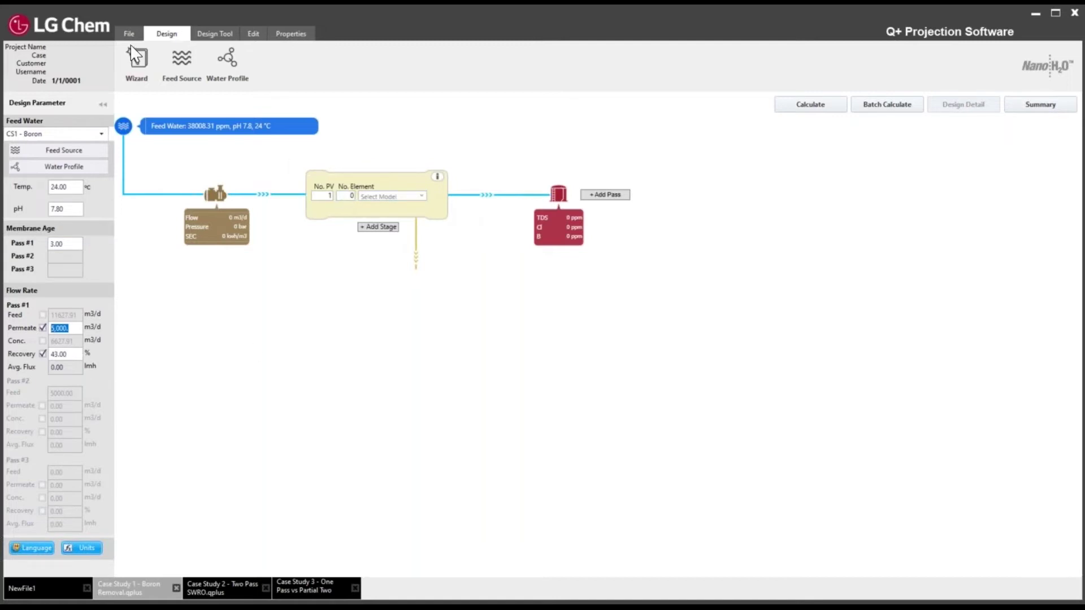
pyautogui.click(205, 38)
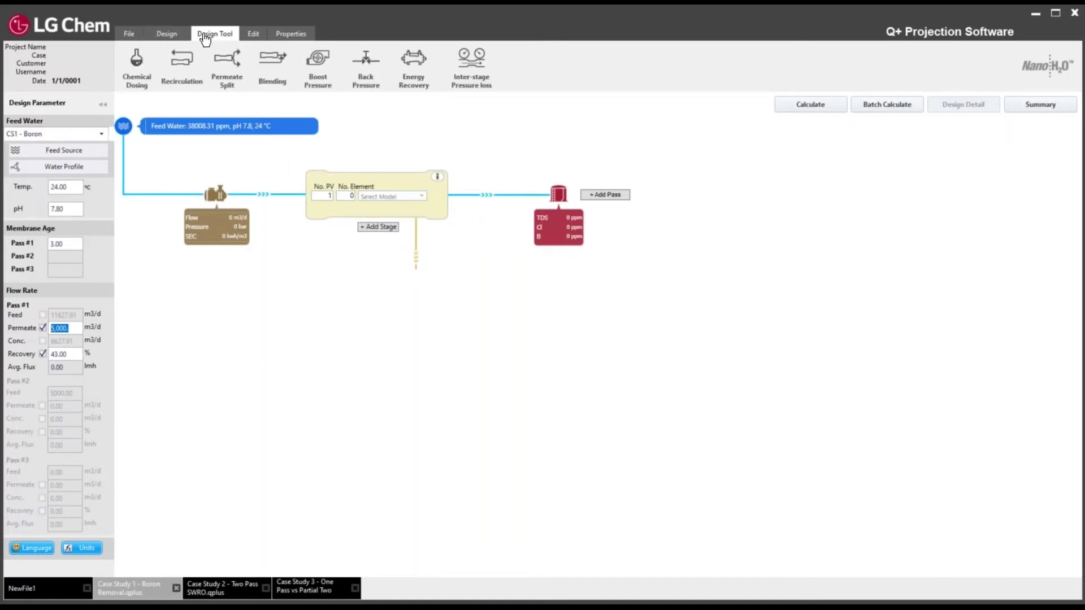
# - Choose an Isobaric ERD with volumetric mixing set to 0 and save the energy recovery settings
pyautogui.click(415, 63)
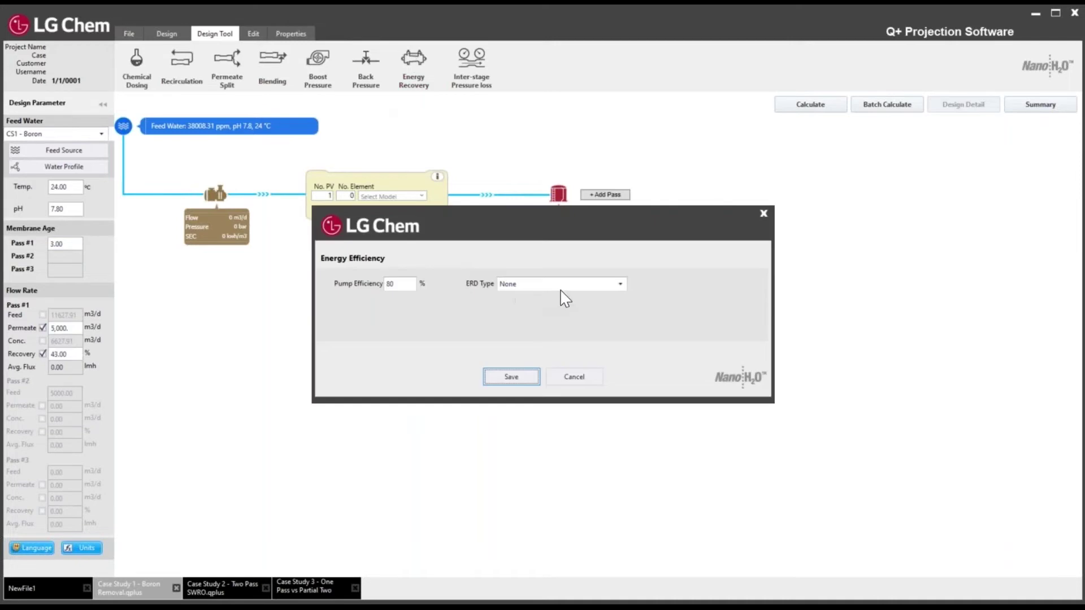
pyautogui.click(560, 286)
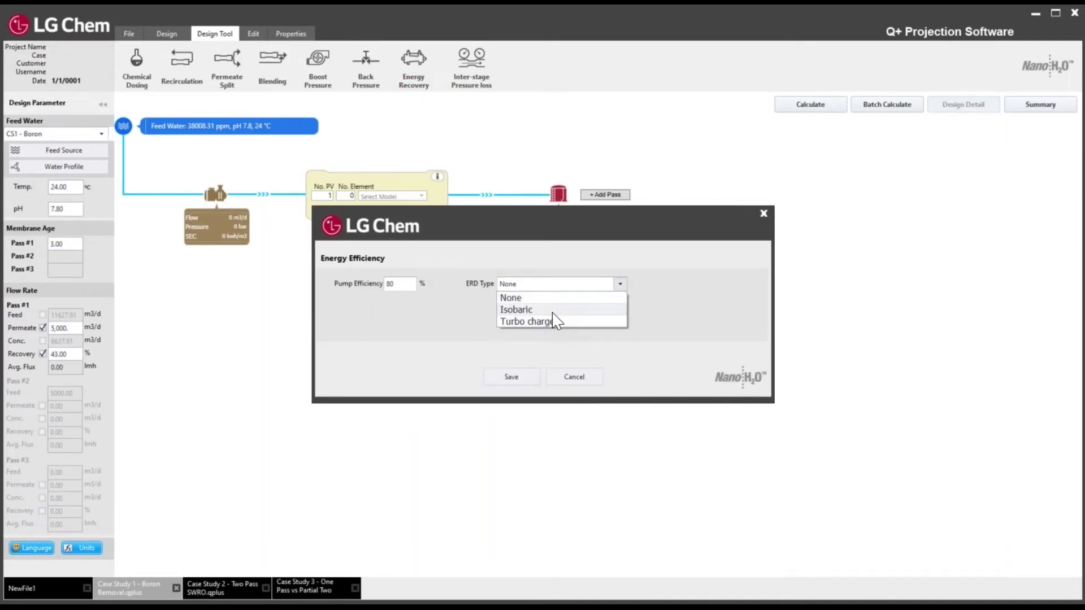
pyautogui.click(553, 312)
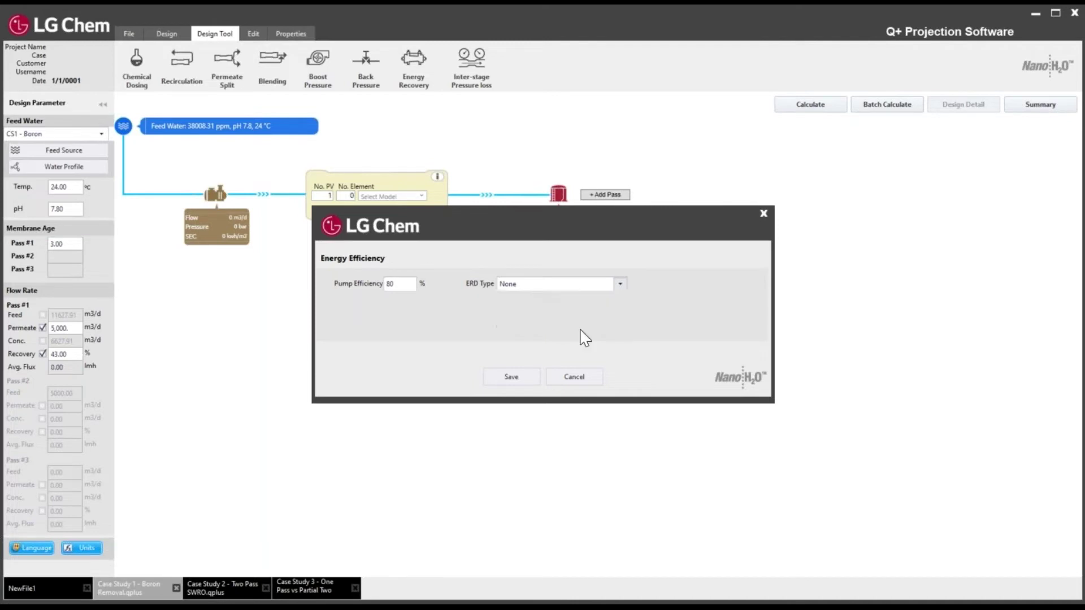
pyautogui.click(737, 309)
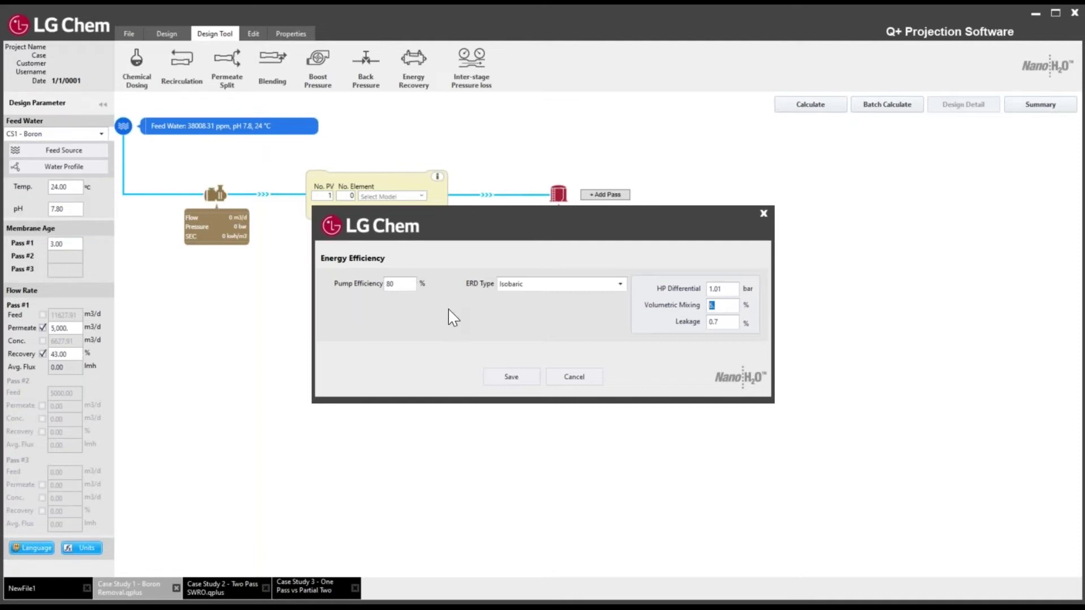
pyautogui.write('0')
pyautogui.click(525, 380)
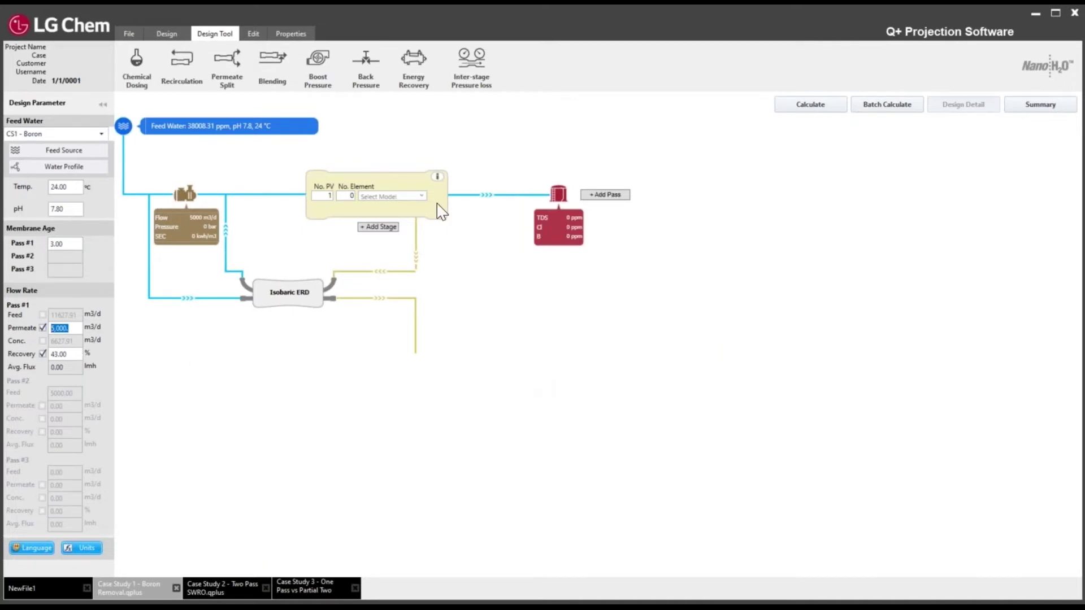
# - Set No. Element to 7 per pressure vessel and browse the Select Model list
pyautogui.click(346, 196)
pyautogui.click(349, 196)
pyautogui.write('7')
pyautogui.click(422, 196)
pyautogui.press('Up')
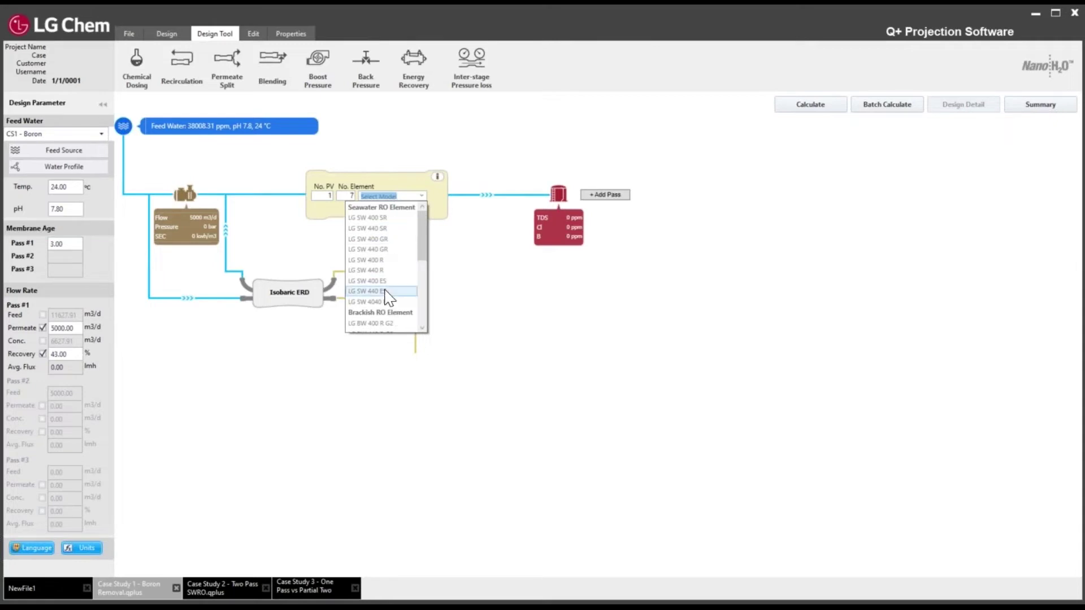
# - Select LG SW 440 GR as the Pass #1 element model
pyautogui.click(399, 251)
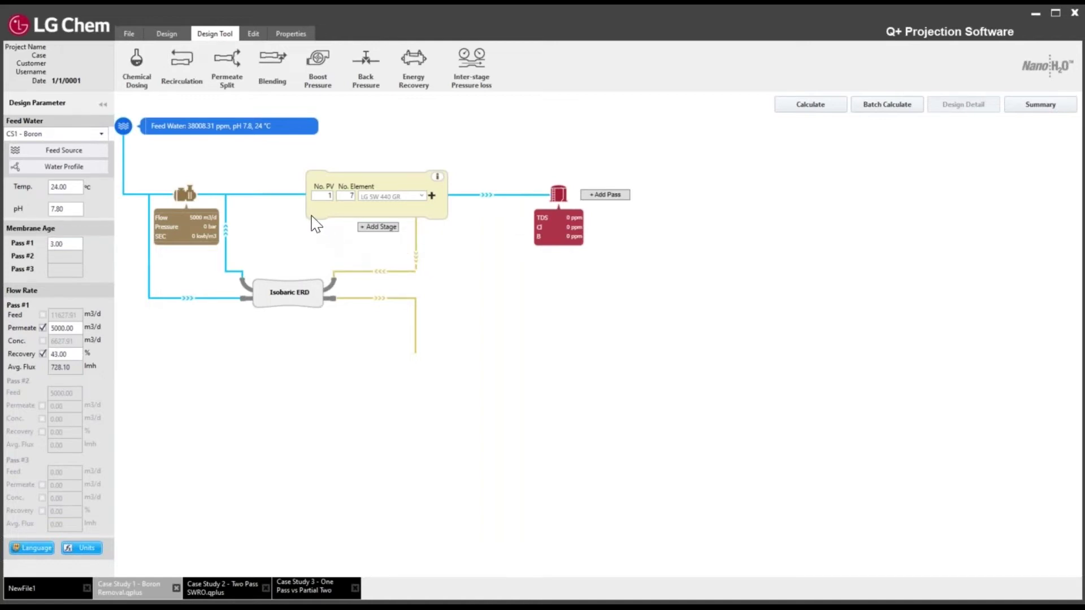
pyautogui.doubleClick(326, 196)
# - Try 10, 30 and 45 pressure vessels in No. PV before committing 50
pyautogui.click(329, 196)
pyautogui.write('10')
pyautogui.doubleClick(327, 198)
pyautogui.write('30')
pyautogui.click(325, 195)
pyautogui.write('45')
pyautogui.doubleClick(326, 196)
pyautogui.write('50')
pyautogui.press('Return')
# - Run the calculation, yielding 58.2 bar feed pressure, 2.67 kWh/m3 SEC and 0.95 ppm permeate boron
pyautogui.click(802, 105)
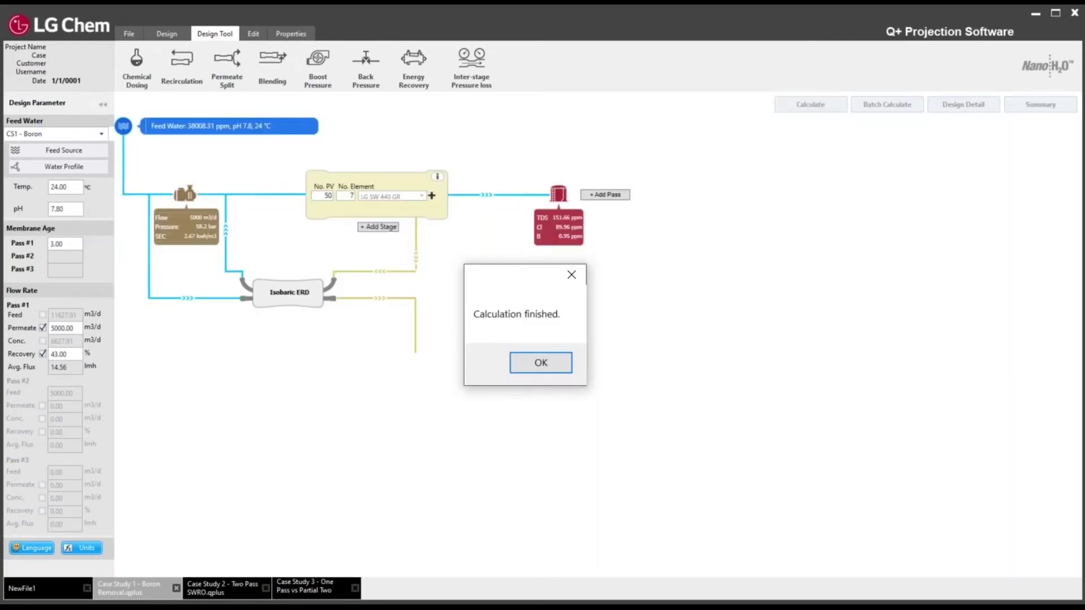
pyautogui.press('Return')
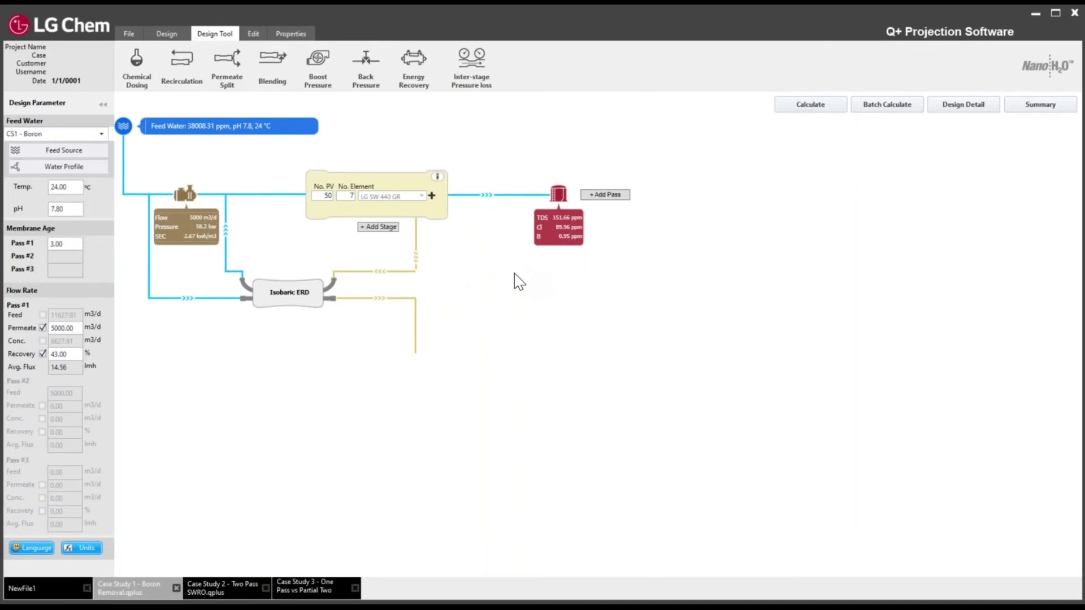
# - Switch the element model to LG SW 440 SR and recalculate, giving 61.94 bar and 120.66 ppm TDS
pyautogui.click(421, 197)
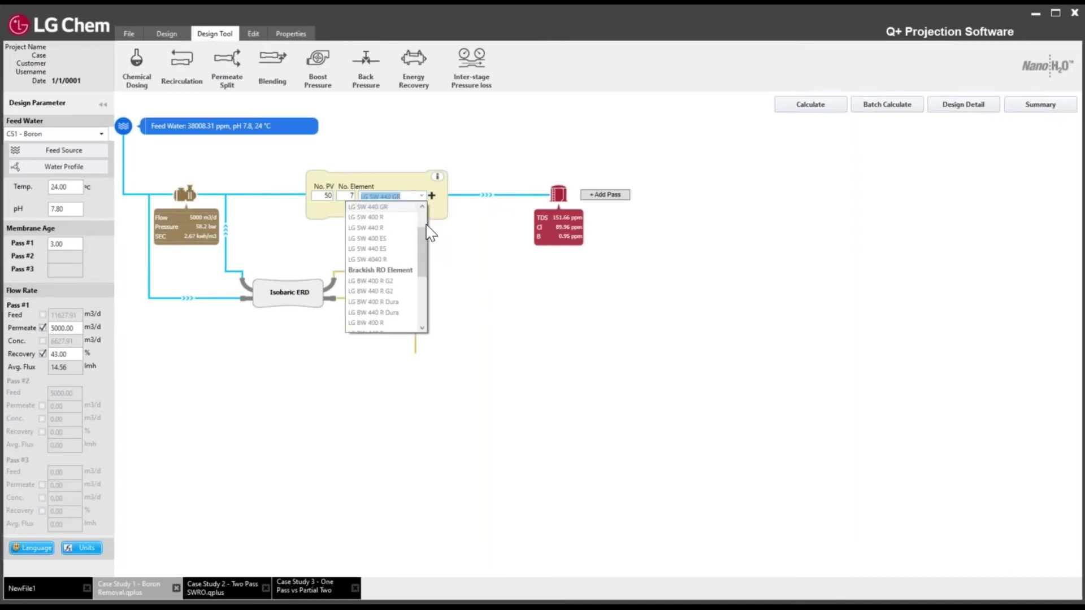
pyautogui.moveTo(423, 240); pyautogui.dragTo(423, 226)
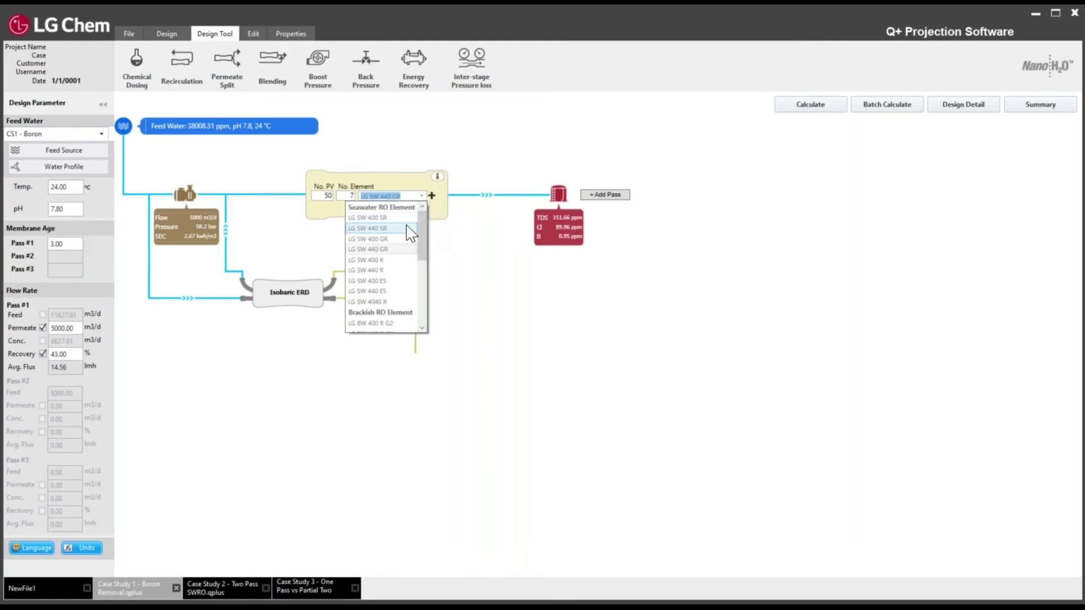
pyautogui.click(410, 229)
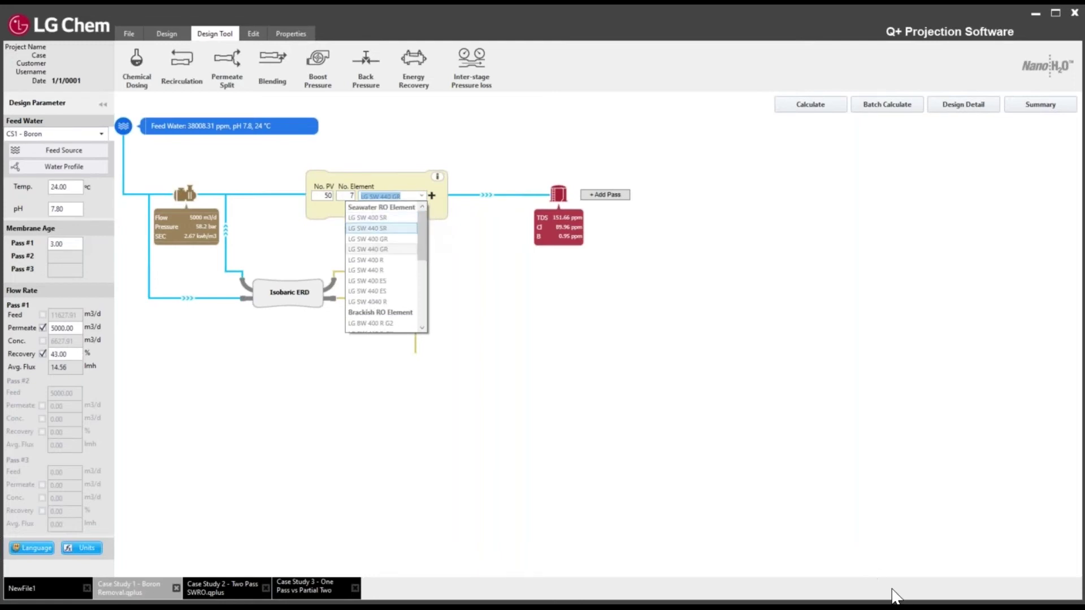
pyautogui.click(815, 108)
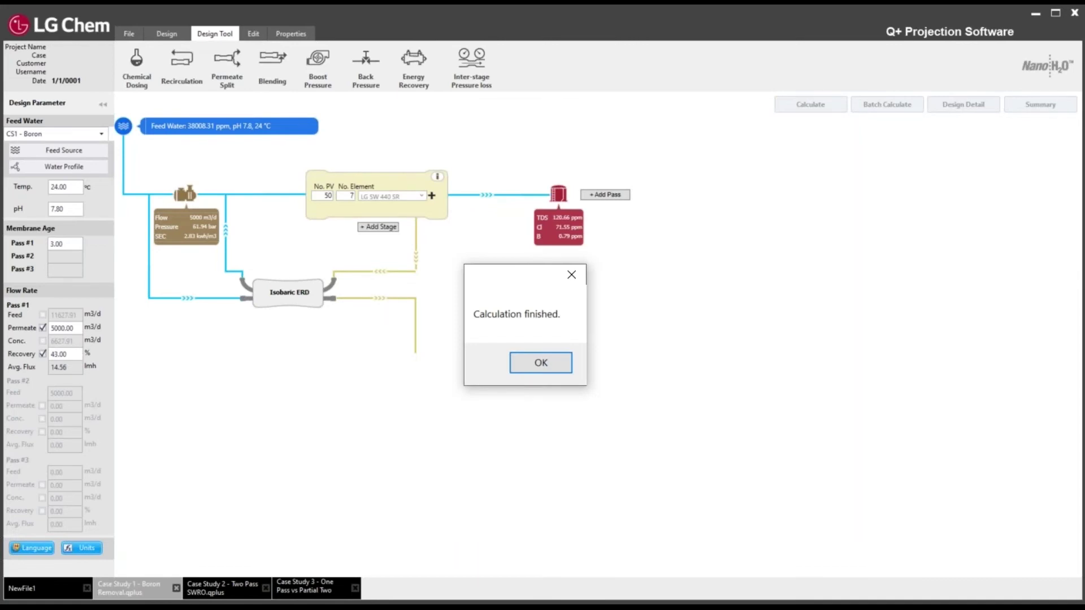
pyautogui.press('Return')
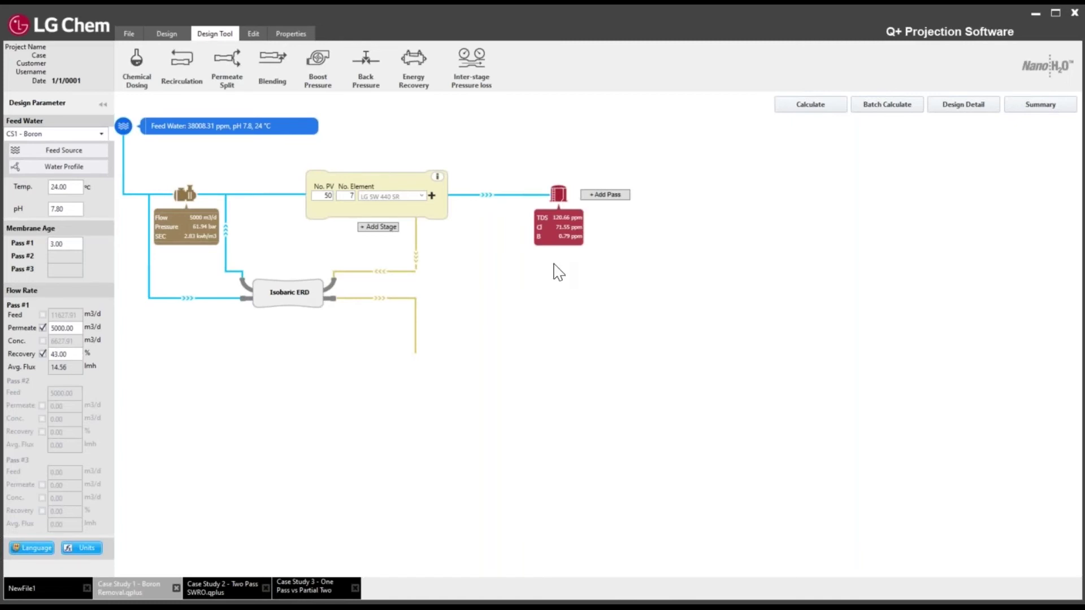
# - Set Pass #1 recovery to 45 and recalculate, yielding 63.2 bar, 124.21 ppm TDS and 0.81 ppm boron
pyautogui.doubleClick(63, 354)
pyautogui.write('45')
pyautogui.click(811, 105)
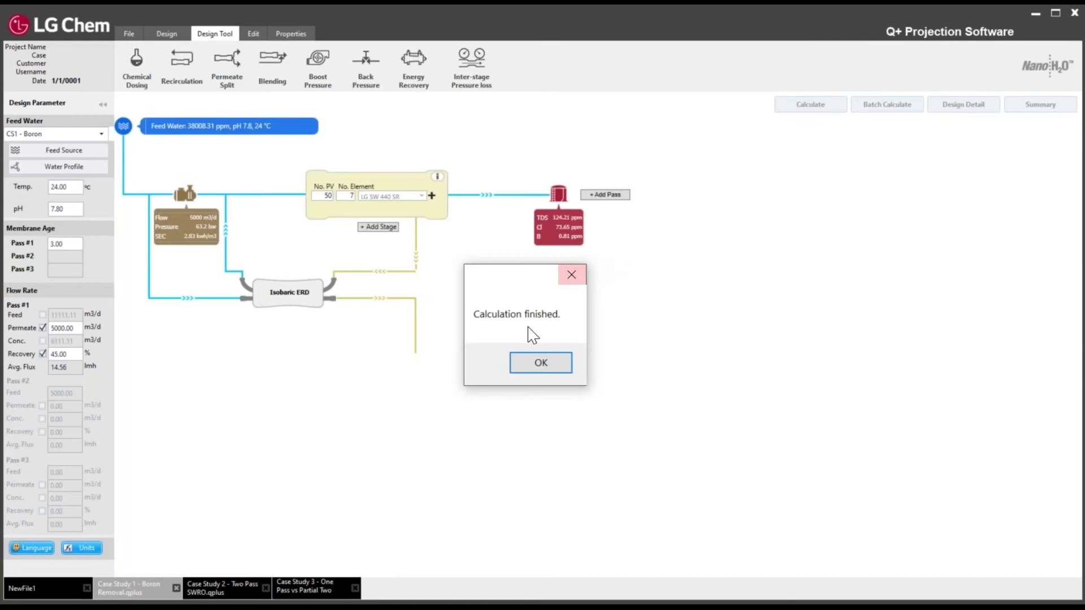
pyautogui.click(538, 362)
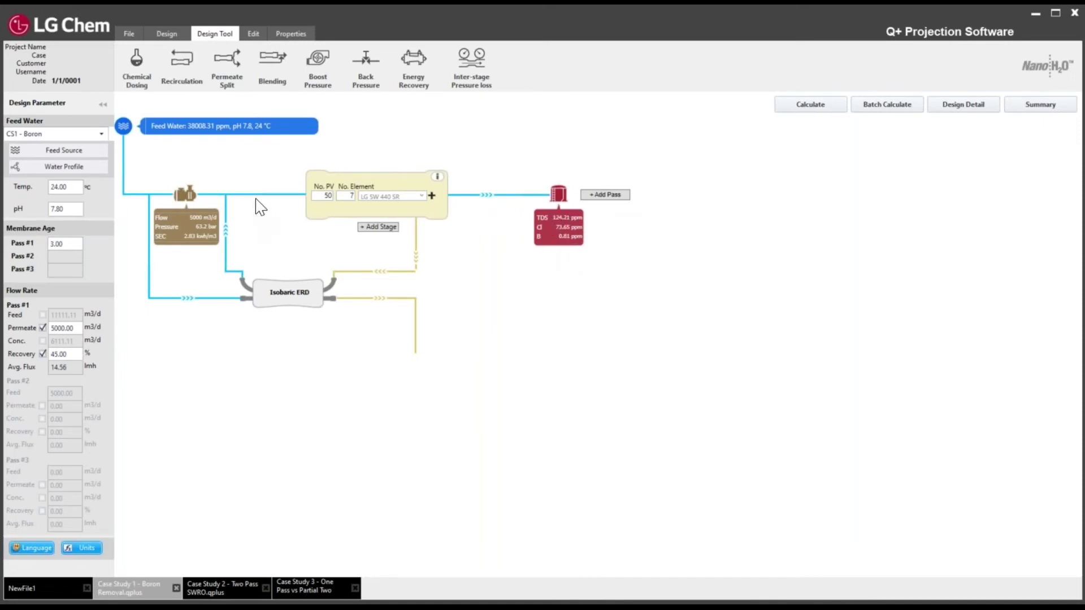
# - Set feed temperature to 18 °C and recalculate, giving 2.95 kWh/m3, 80.74 ppm TDS, 0.58 ppm boron
pyautogui.click(70, 189)
pyautogui.write('18')
pyautogui.click(816, 109)
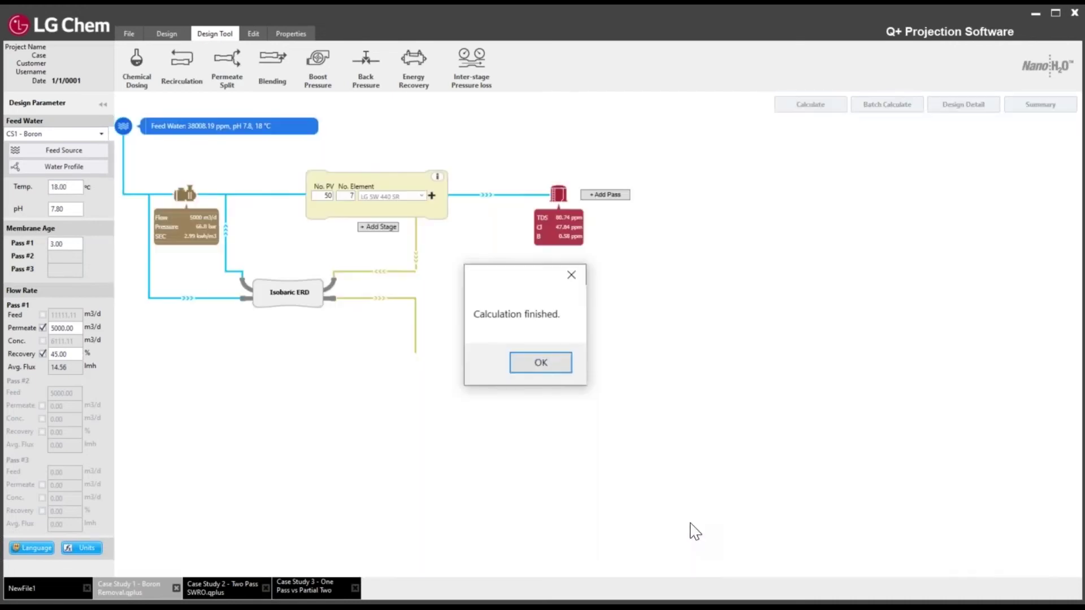
pyautogui.click(540, 363)
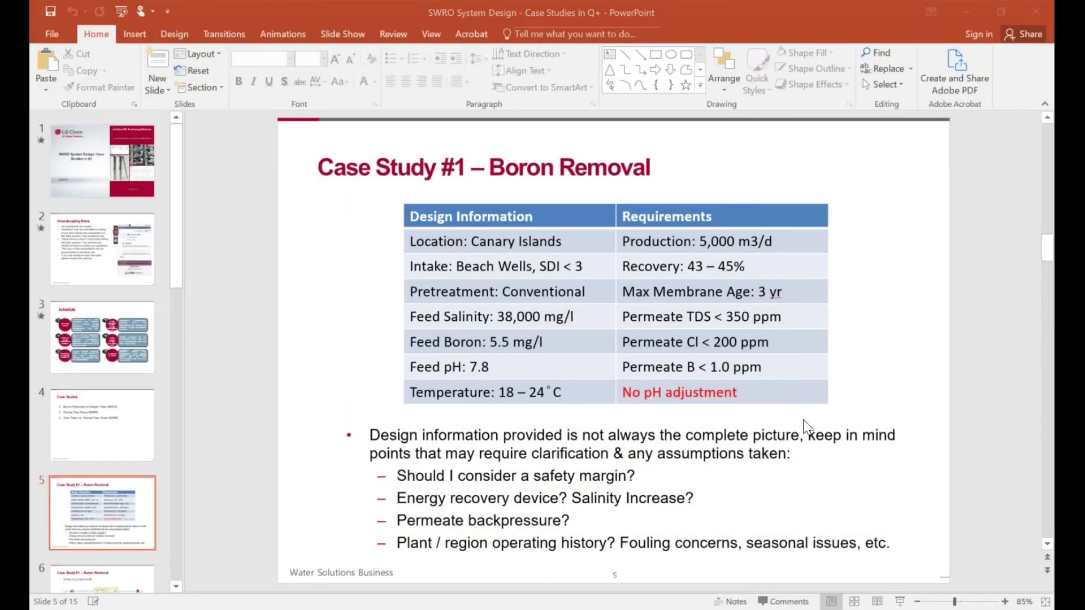
# - Start the slide show and advance to the Case Study #1 – Boron Removal slide
pyautogui.click(901, 601)
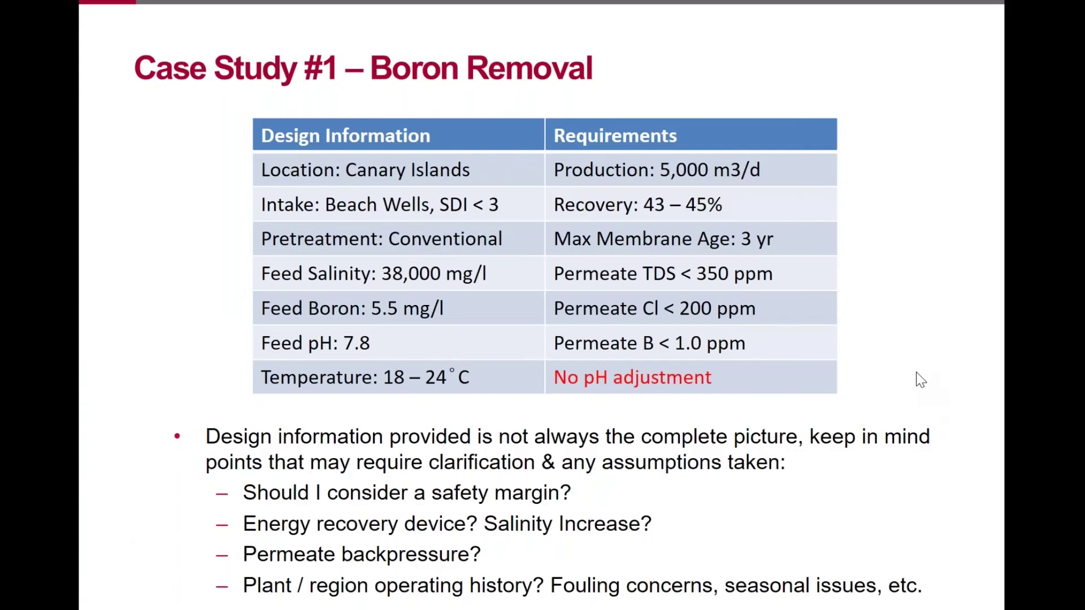
pyautogui.click(921, 505)
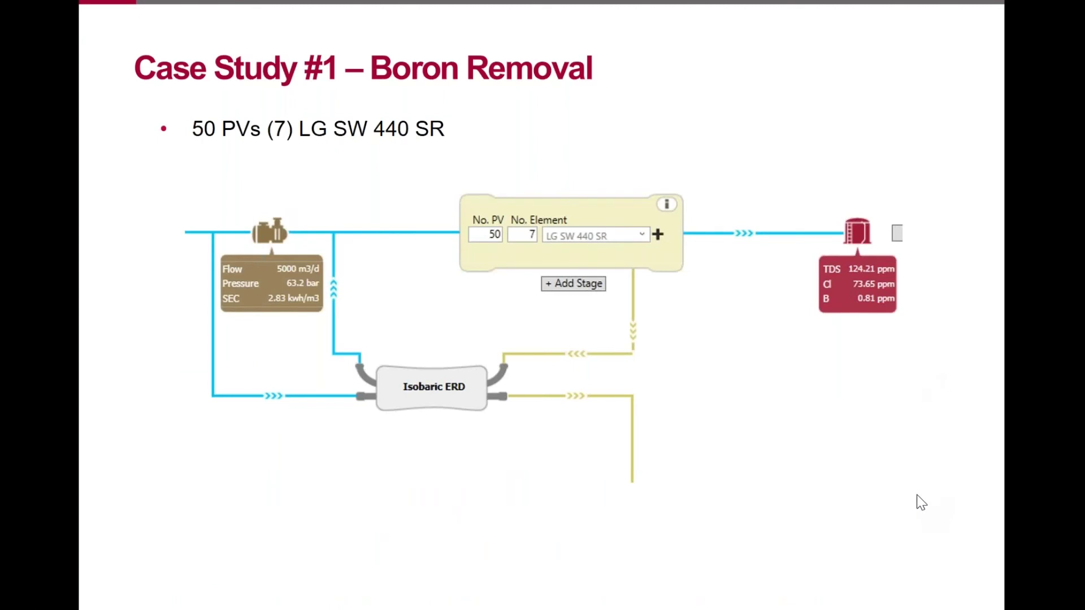